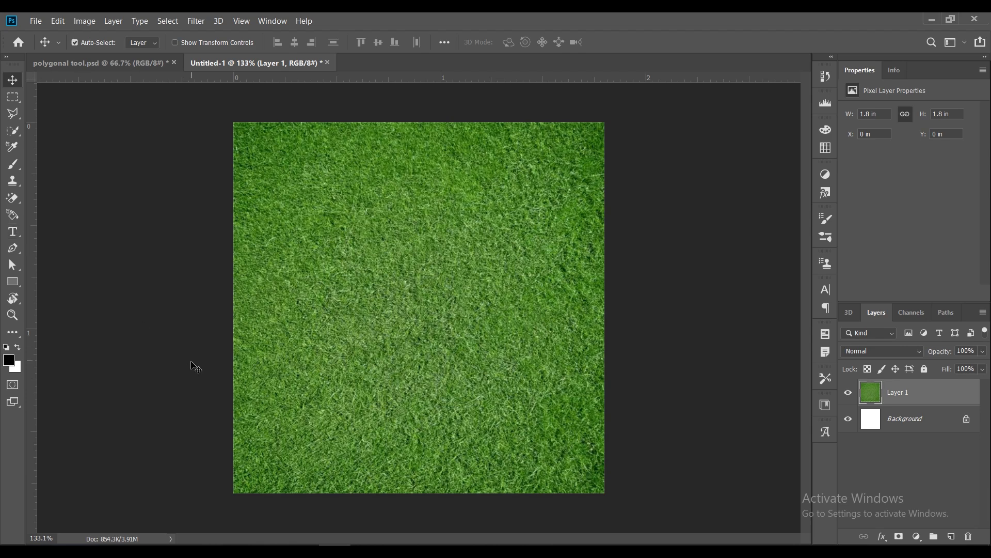
- Add the text "LK" over the grass image in white 100 pt Algerian
left_click(14, 236)
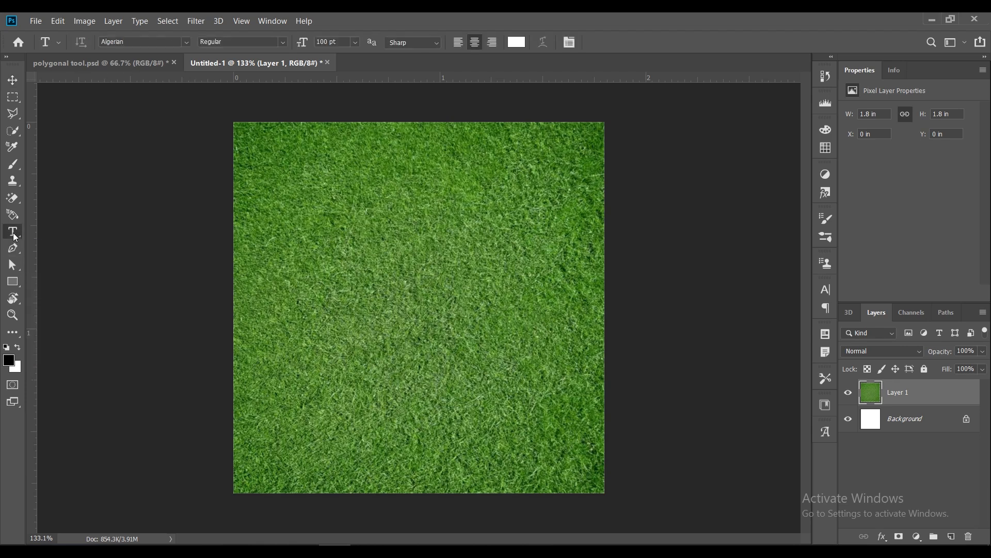
left_click(367, 290)
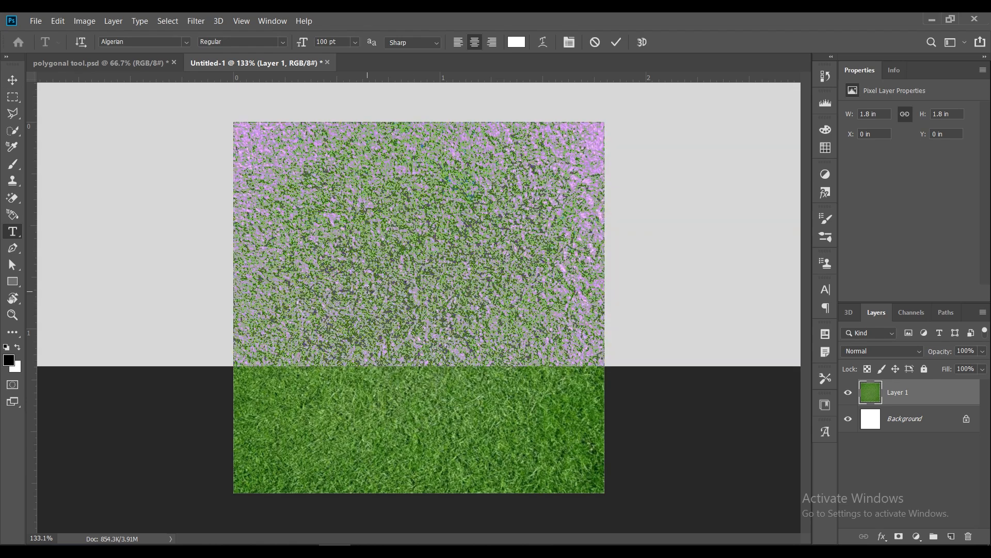
key("BackSpace")
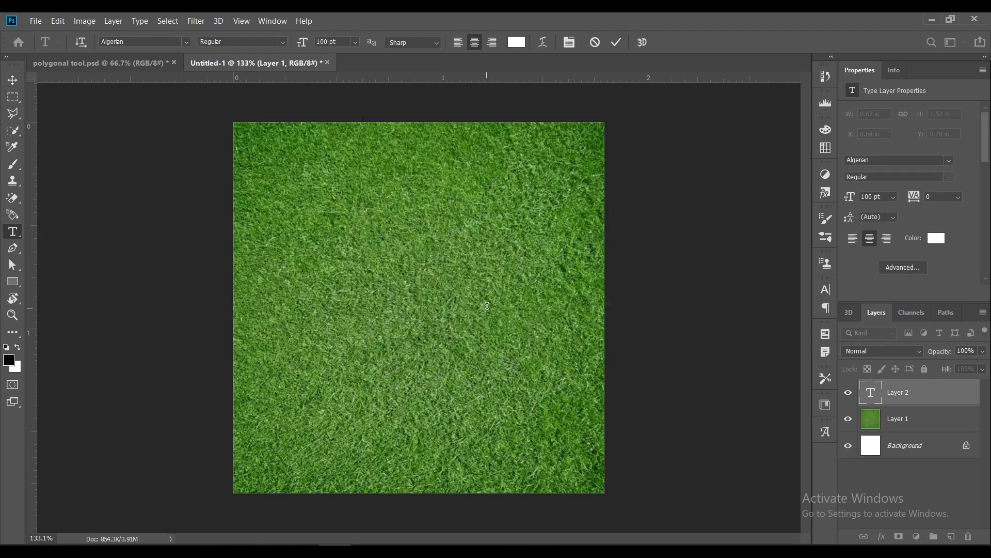
type("LK")
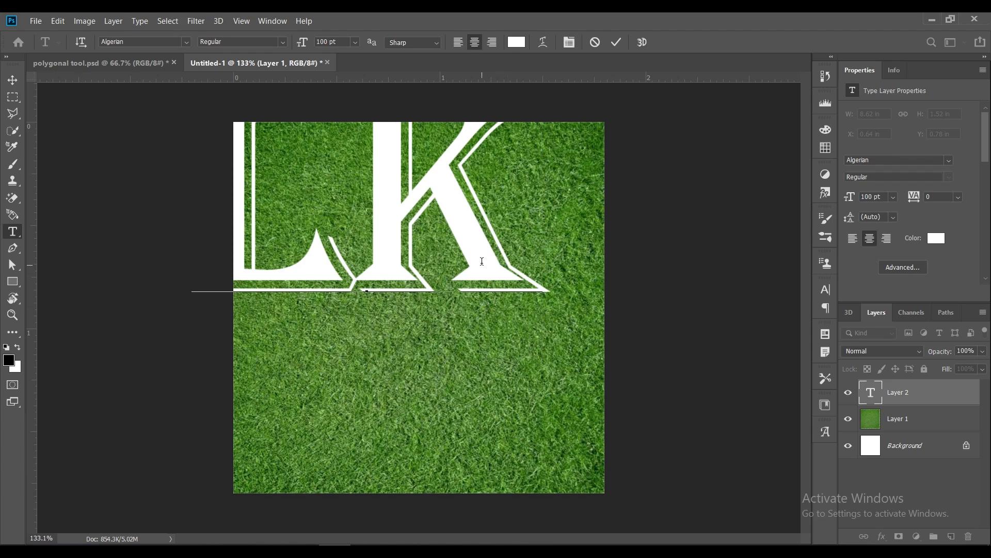
left_click(616, 42)
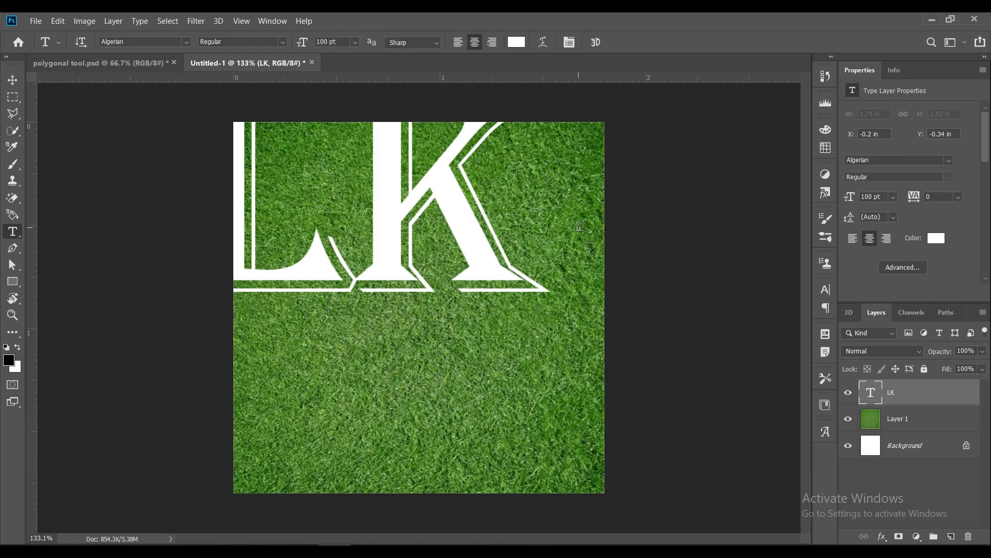
- Move the LK text to the centre of the canvas with Free Transform
key("ctrl+t")
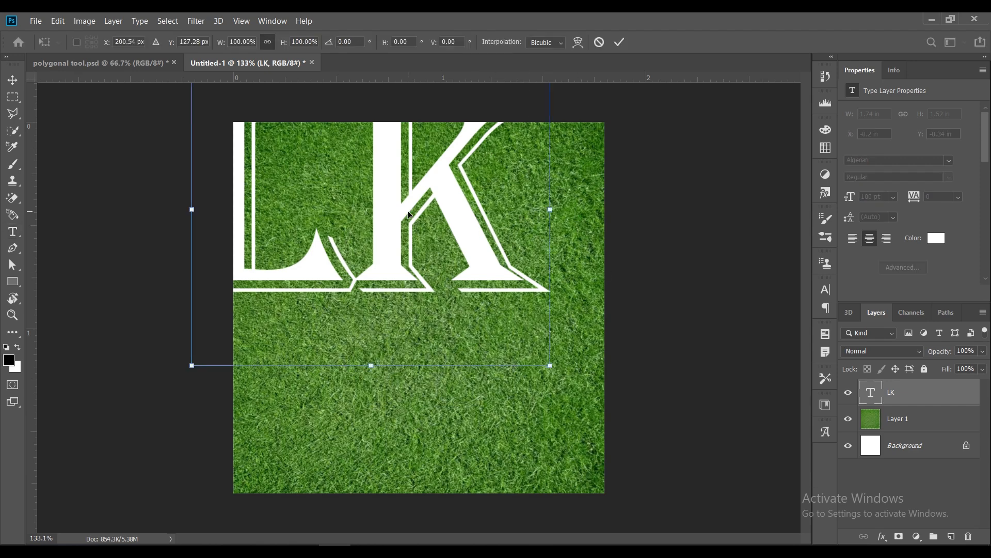
left_click_drag(415, 219, 460, 311)
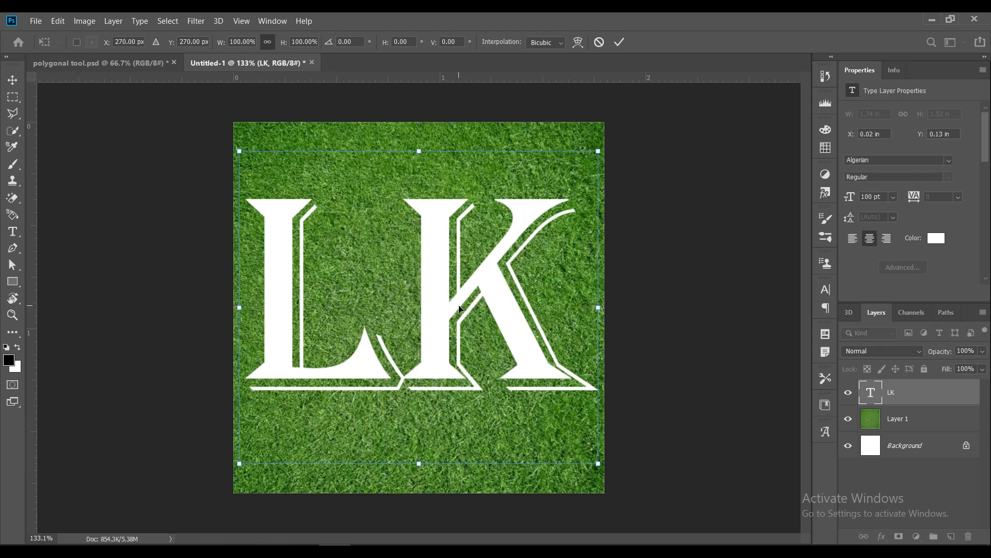
left_click(621, 47)
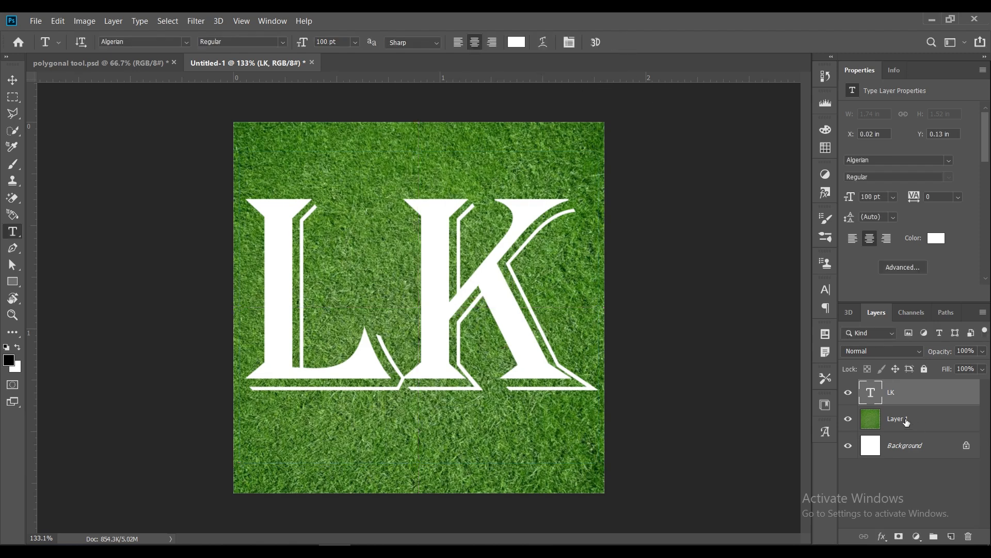
- Place the grass layer above the LK text and mask it with a selection of the text's pixels
left_click_drag(910, 422, 905, 391)
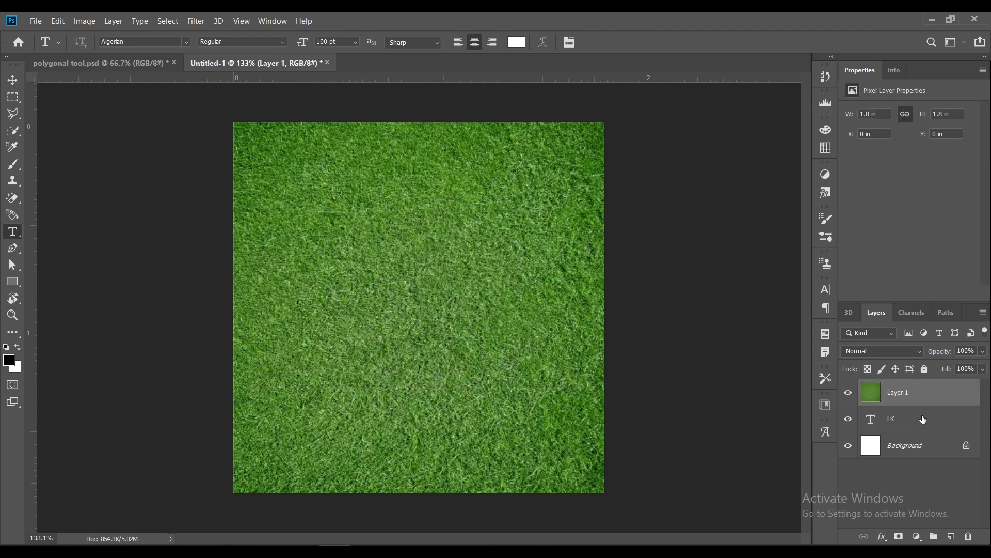
left_click(895, 418)
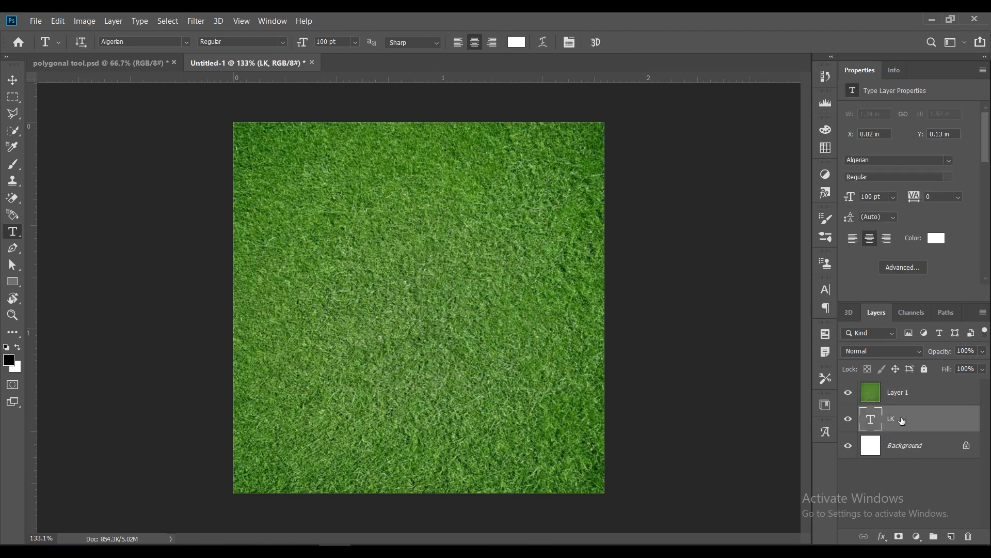
right_click(875, 421)
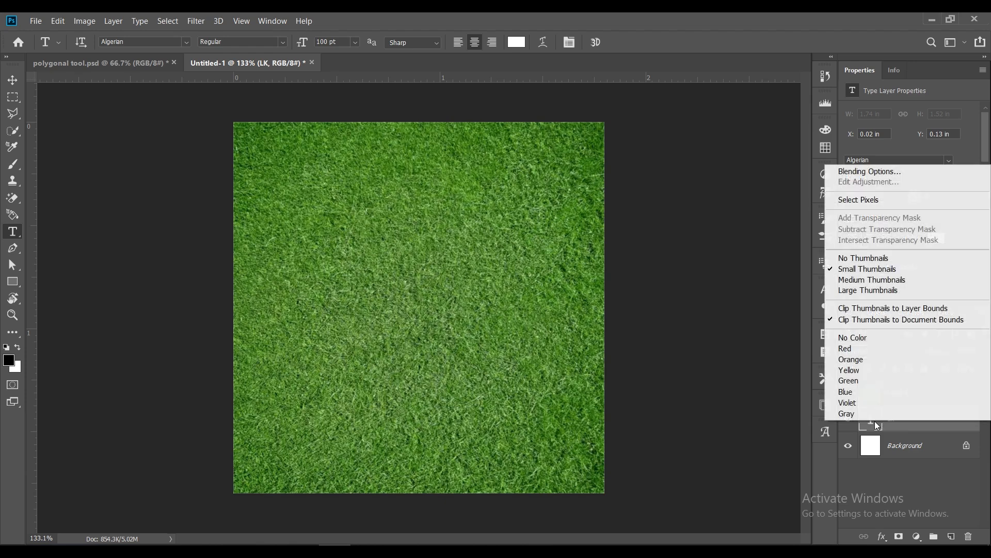
left_click(859, 200)
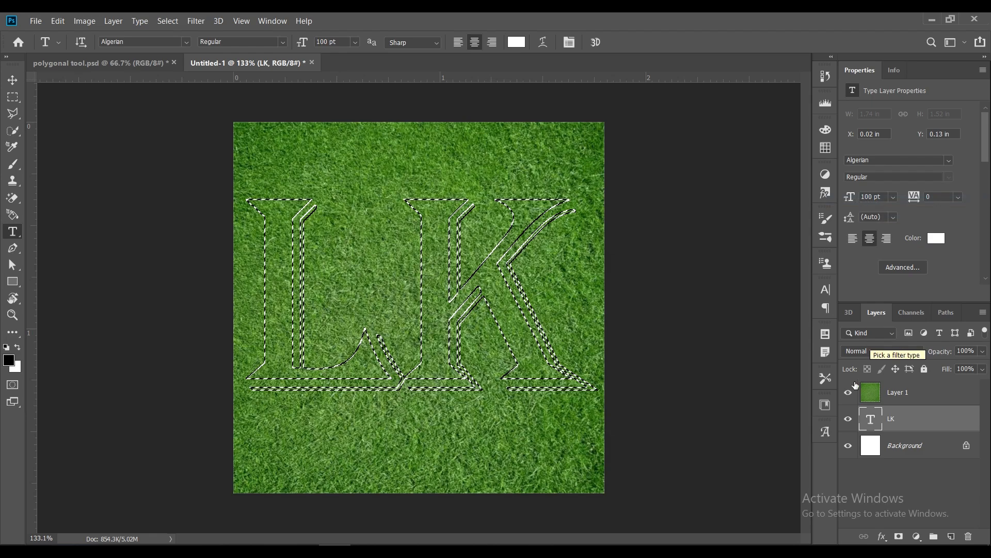
left_click(901, 394)
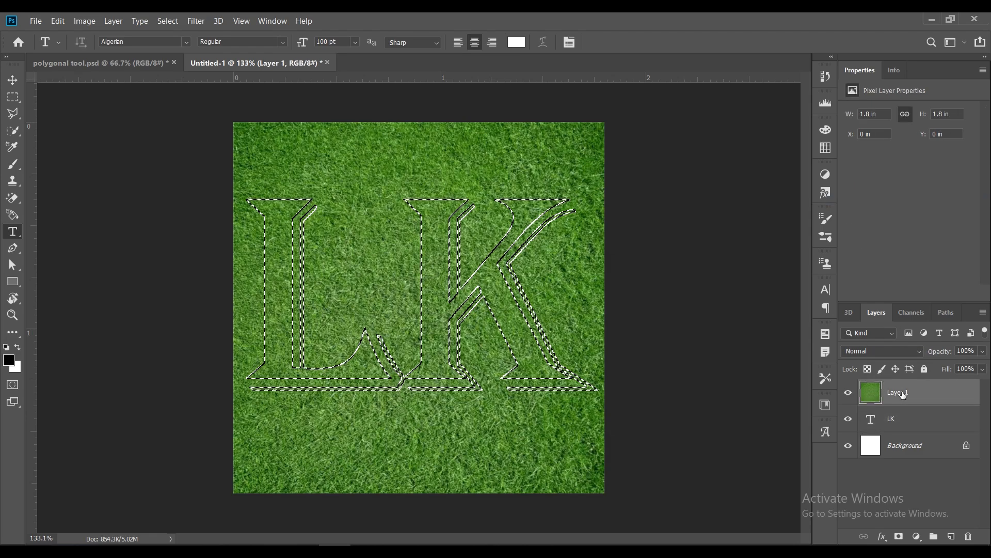
left_click(899, 537)
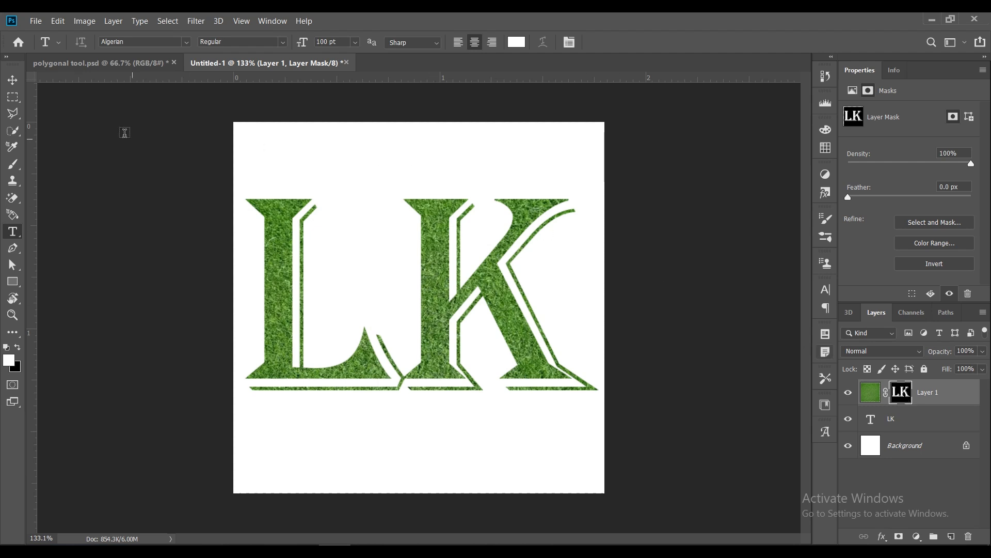
- Choose the Dune Grass brush from the Default Brushes group of Legacy Brushes for the Brush tool
left_click(18, 170)
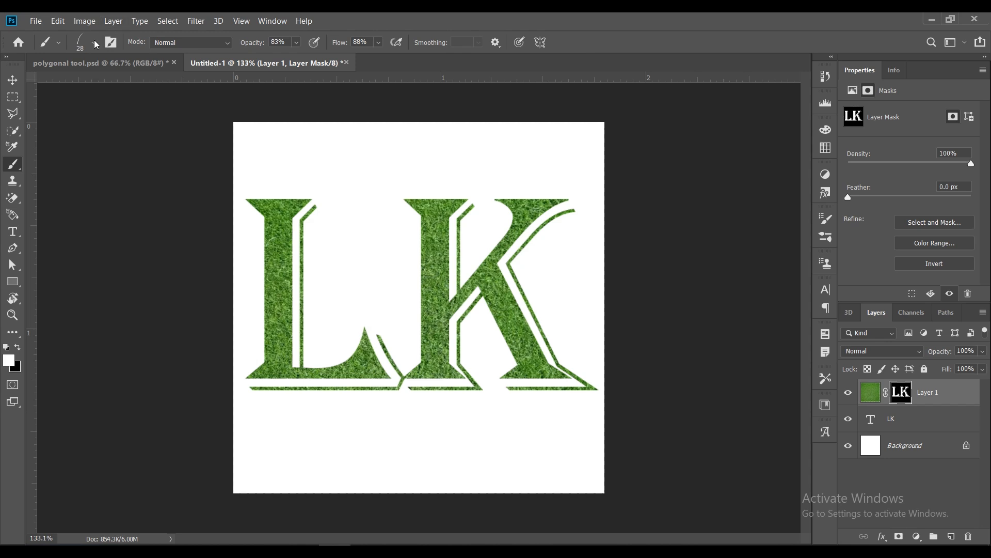
left_click(111, 44)
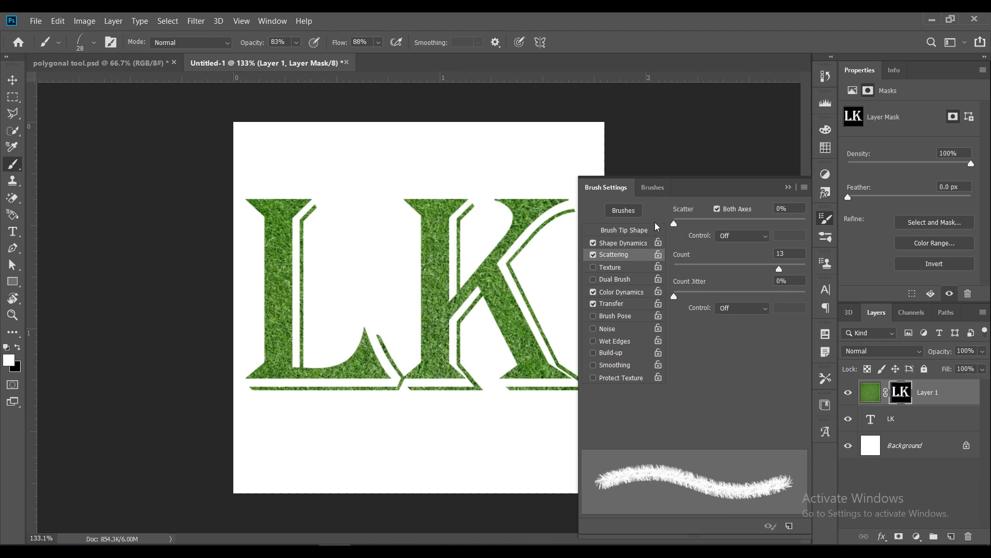
left_click(654, 188)
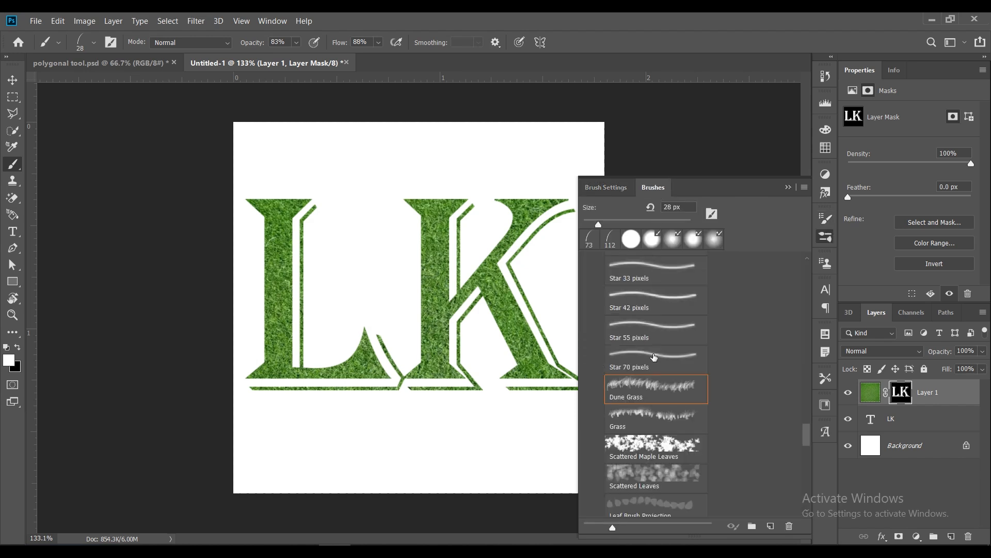
scroll(650, 401, "up", 3)
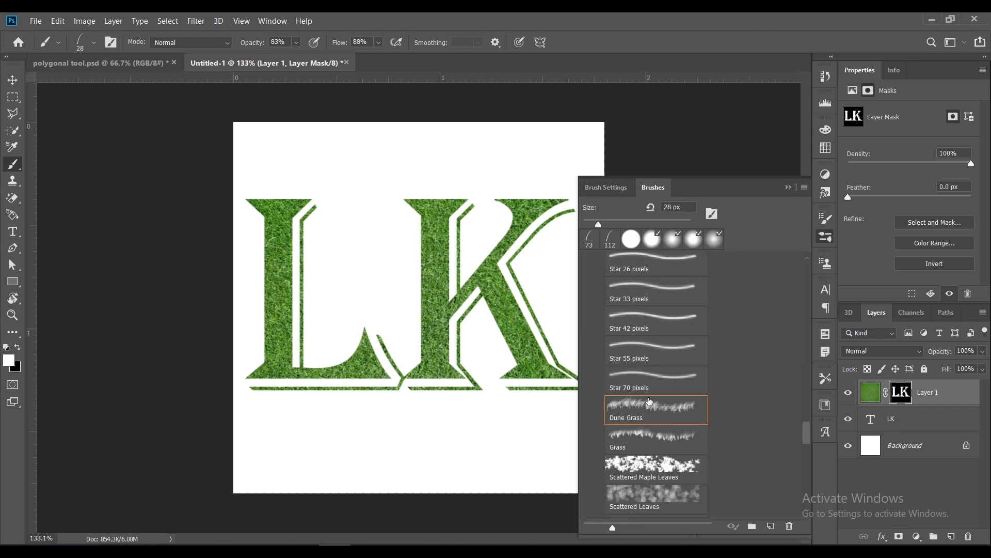
scroll(649, 401, "up", 4)
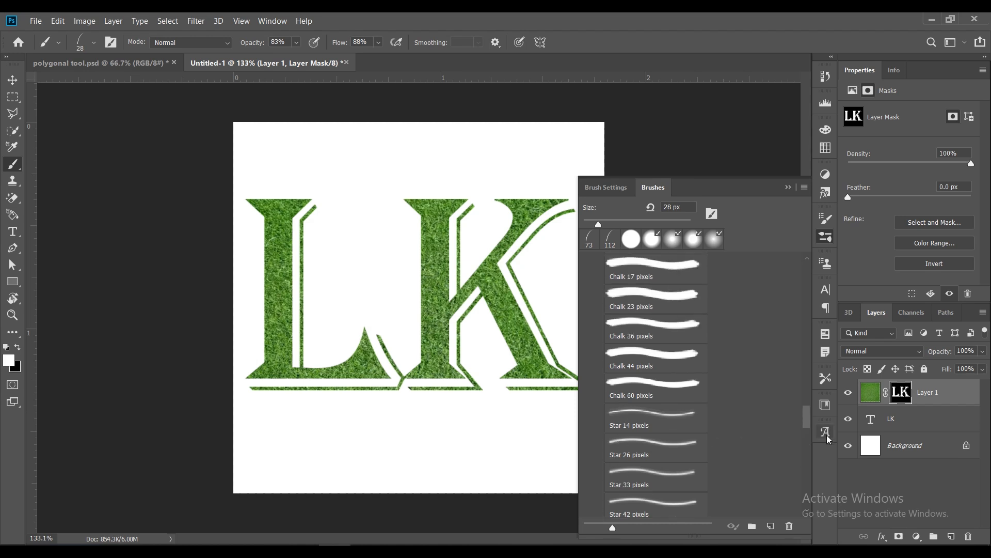
left_click_drag(810, 415, 806, 258)
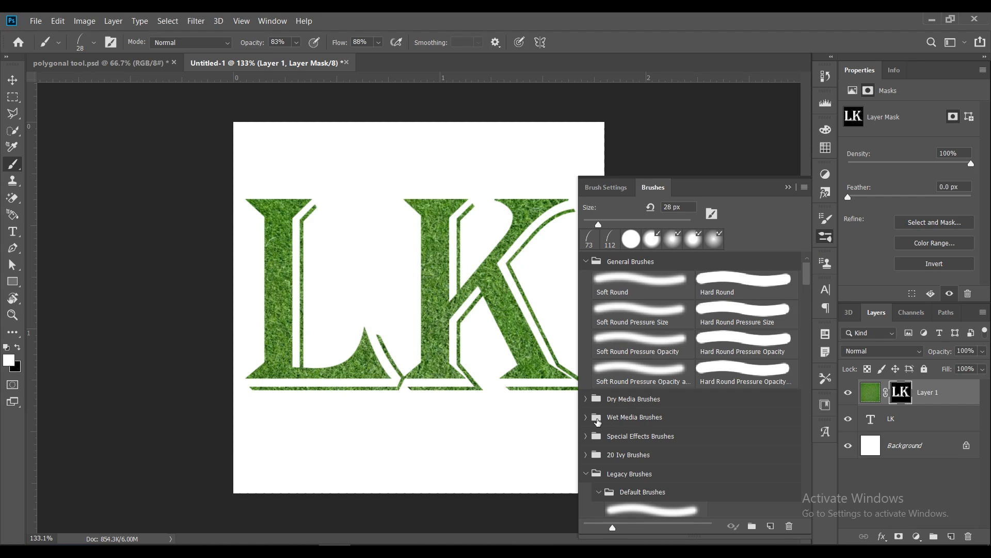
scroll(609, 451, "down", 1)
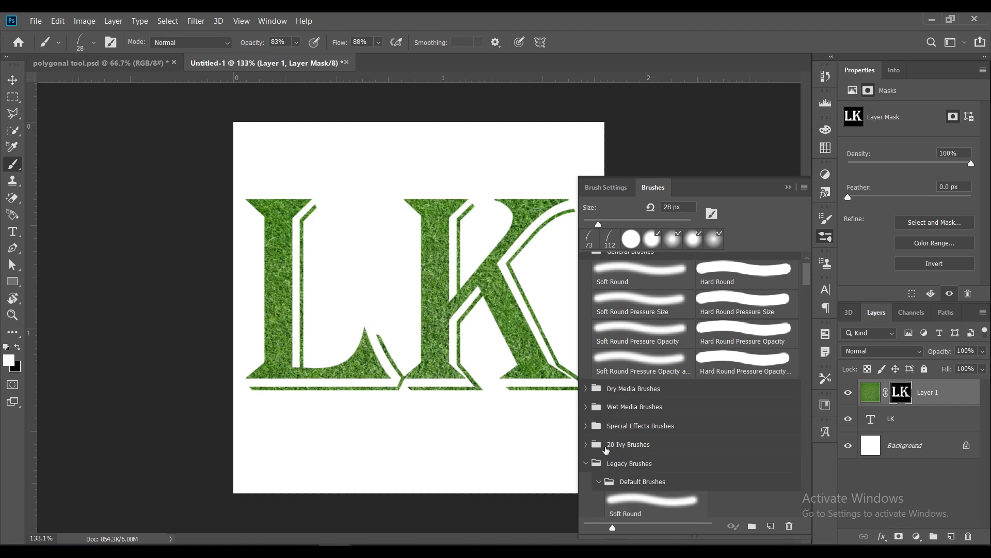
left_click(586, 463)
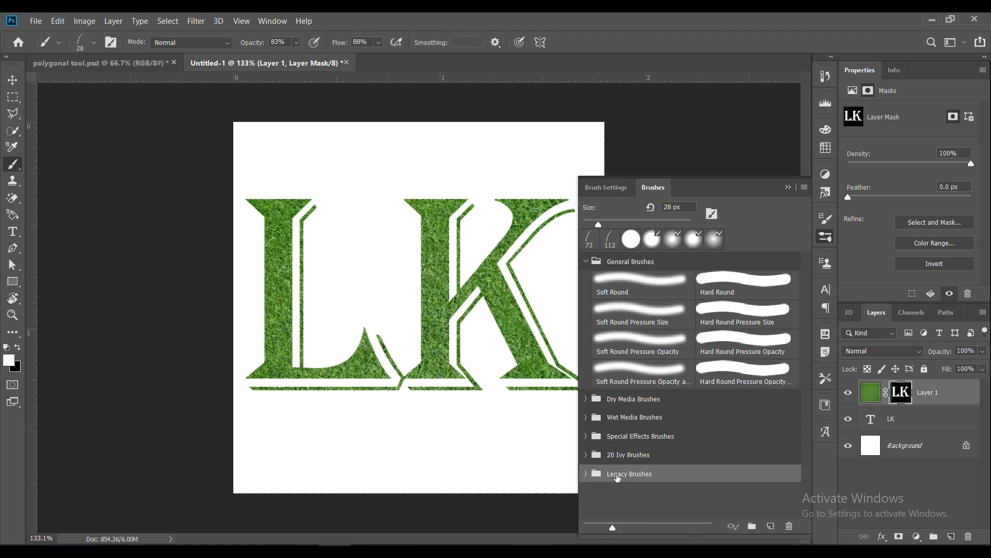
left_click(586, 473)
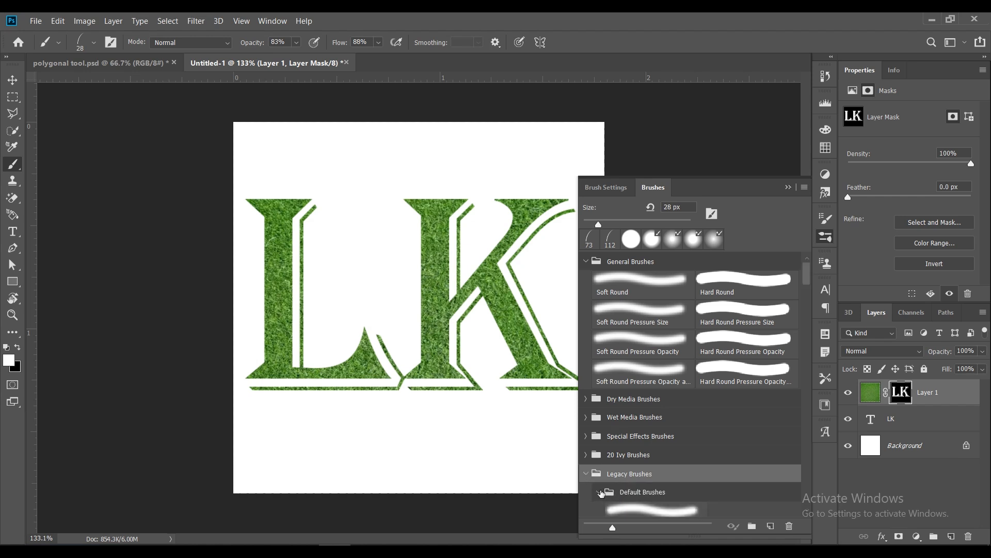
left_click(599, 492)
scroll(647, 482, "down", 2)
scroll(646, 478, "down", 2)
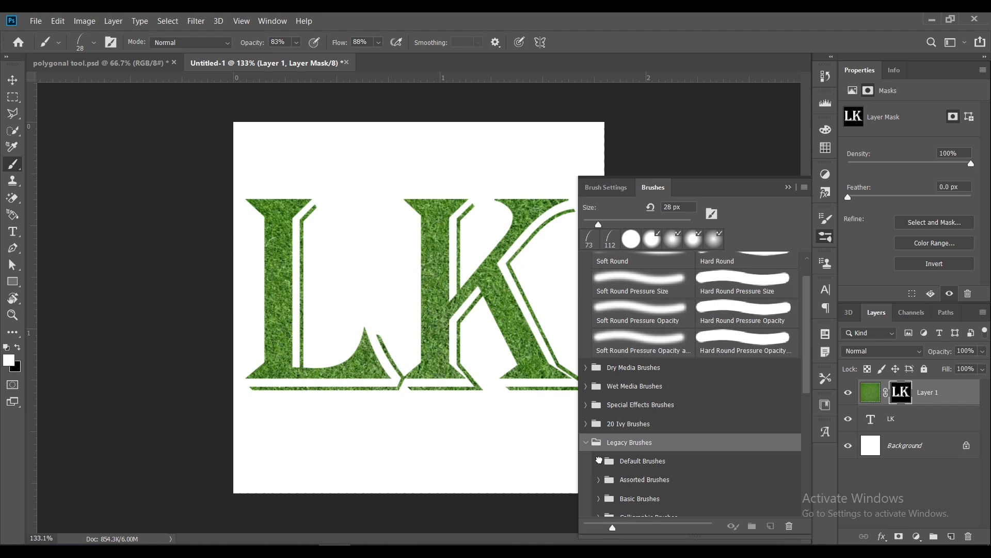
left_click(599, 462)
scroll(655, 470, "down", 5)
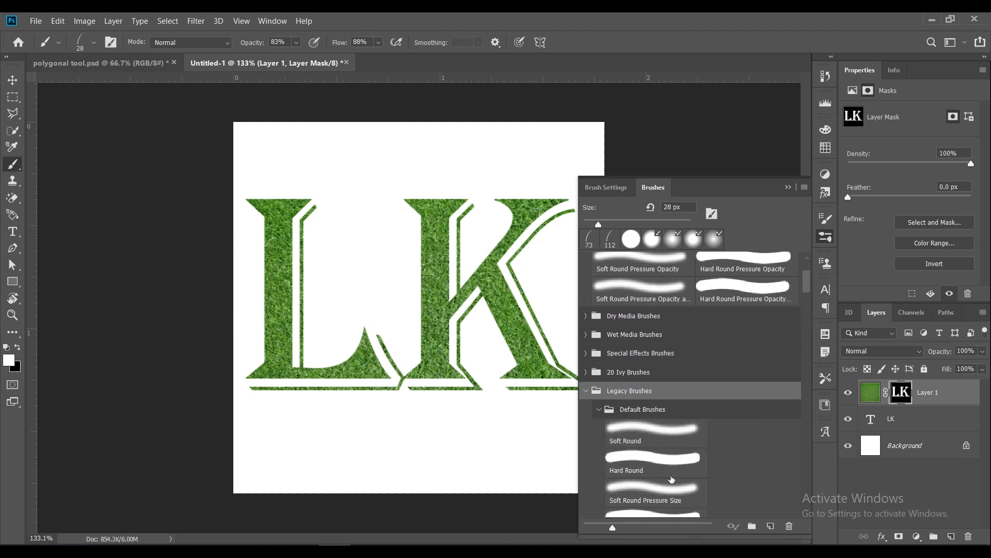
scroll(721, 402, "down", 1)
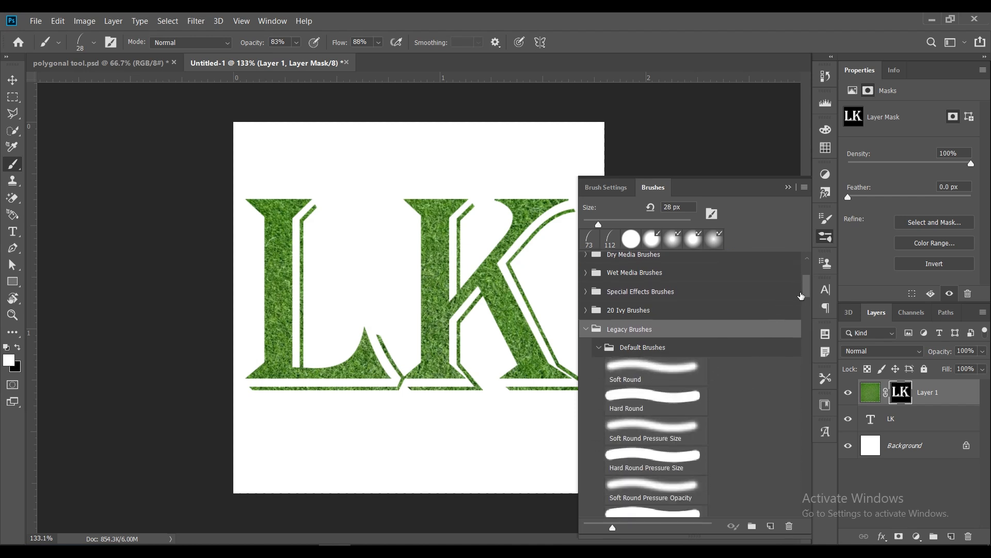
left_click_drag(809, 291, 816, 436)
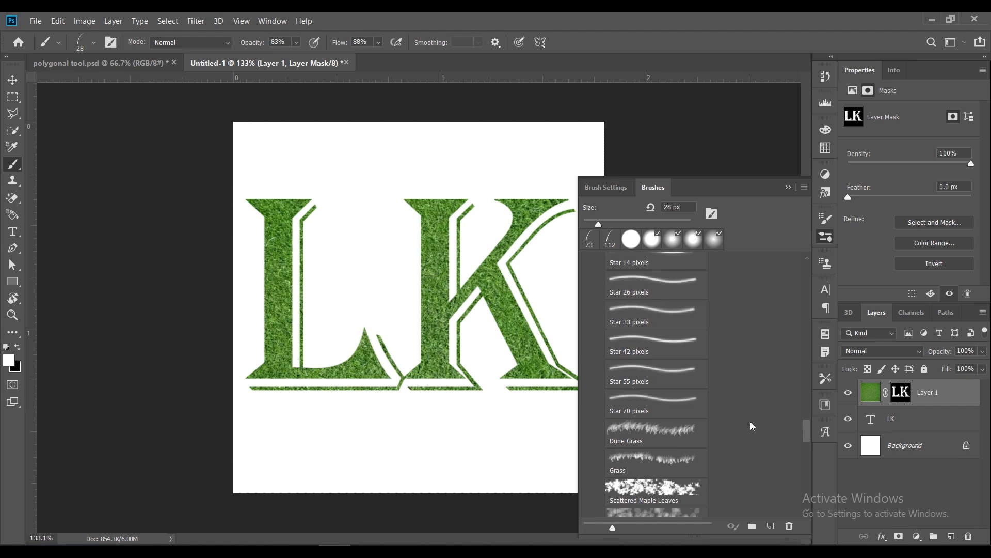
left_click(644, 433)
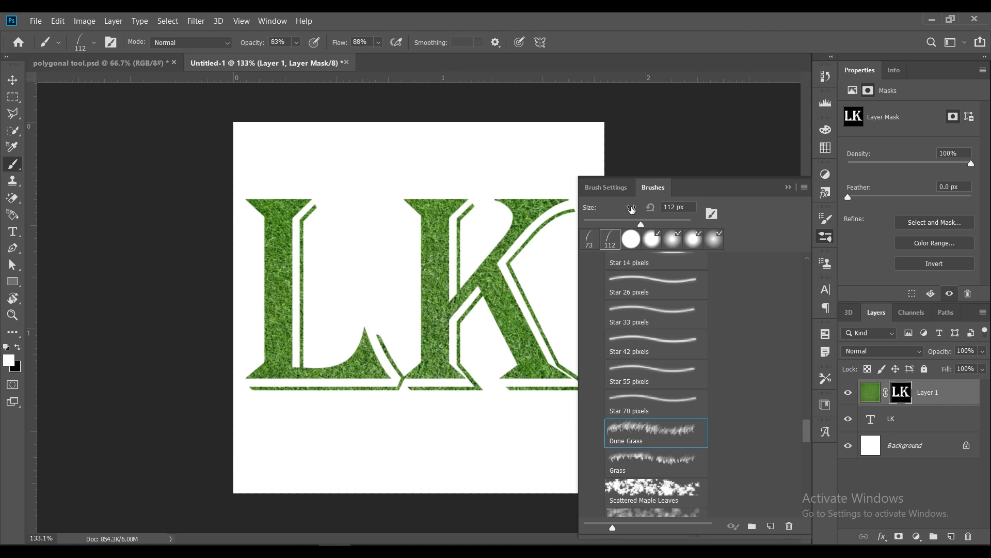
- Set the brush's Shape Dynamics to 0% minimum diameter, 100% angle jitter and 0% roundness jitter
left_click(607, 189)
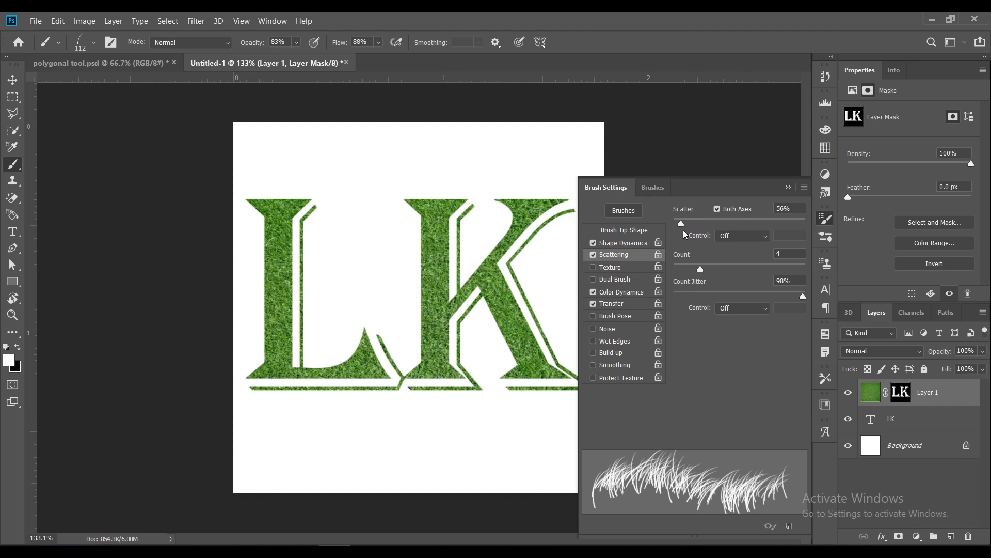
left_click(625, 245)
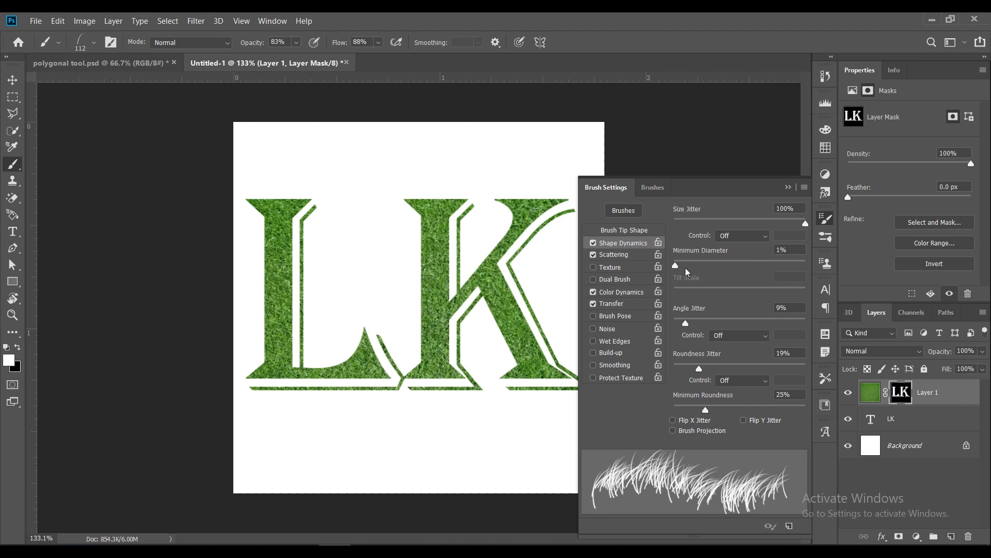
left_click_drag(676, 267, 669, 267)
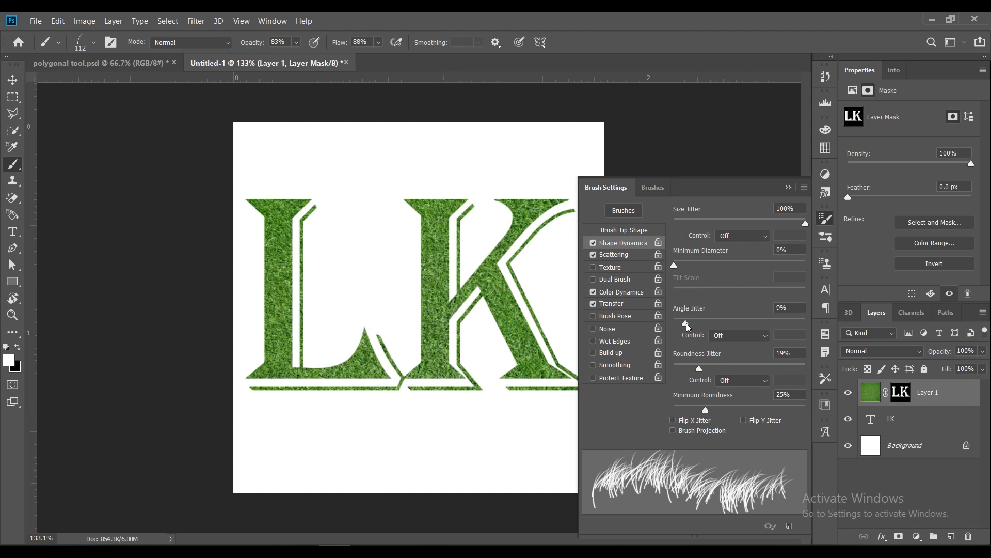
left_click_drag(687, 326, 816, 338)
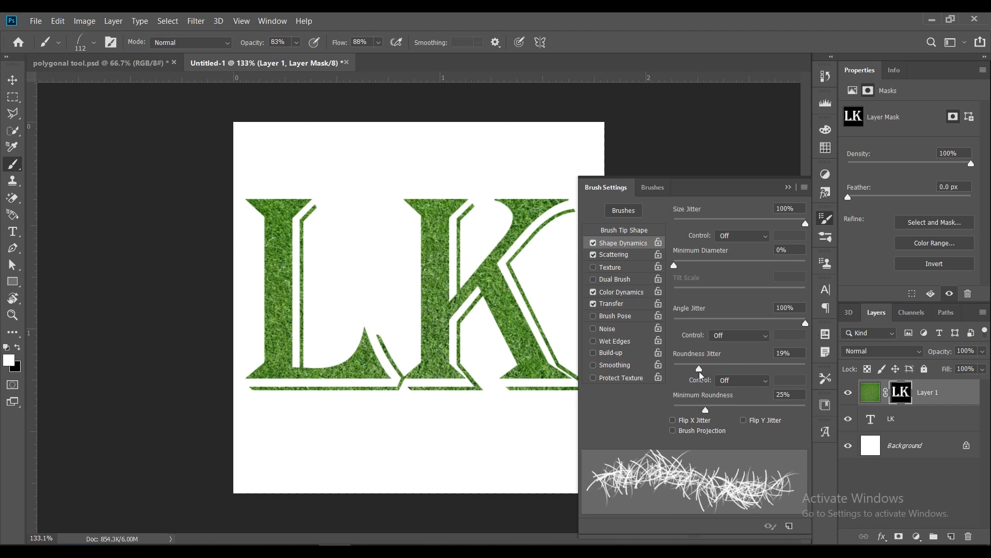
left_click_drag(700, 373, 673, 371)
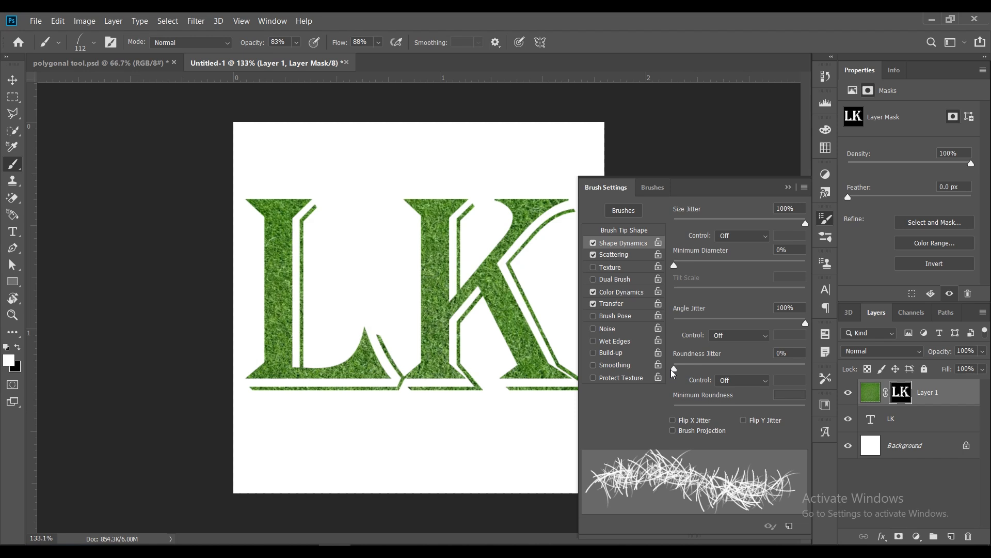
- Set the brush's Scattering to 0% scatter, a count of 13 and 0% count jitter
left_click(614, 254)
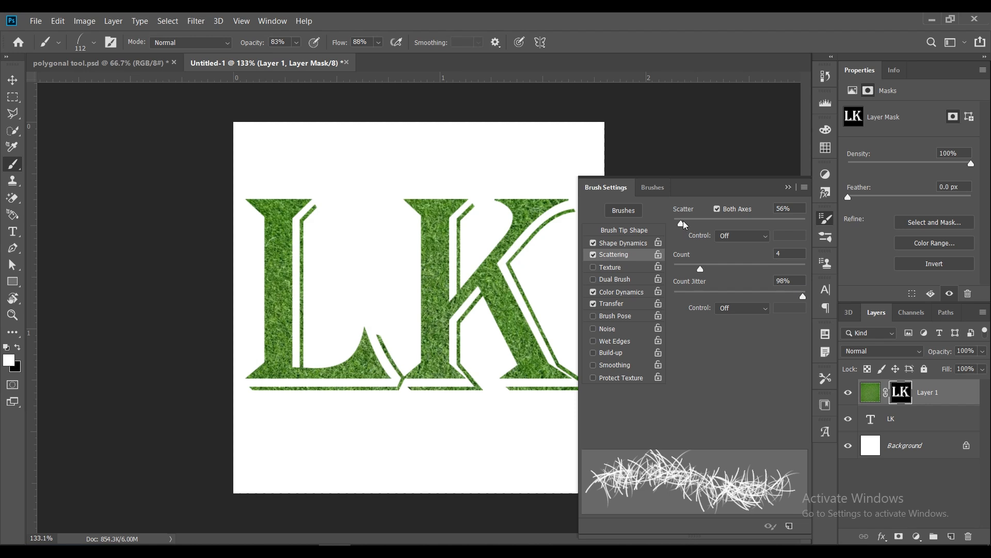
left_click_drag(682, 228, 675, 227)
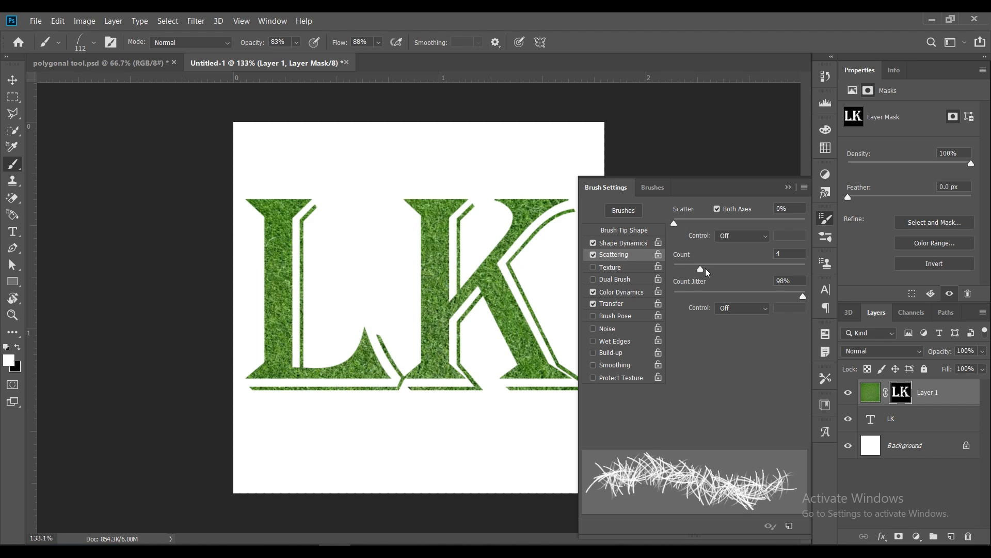
left_click_drag(702, 269, 781, 295)
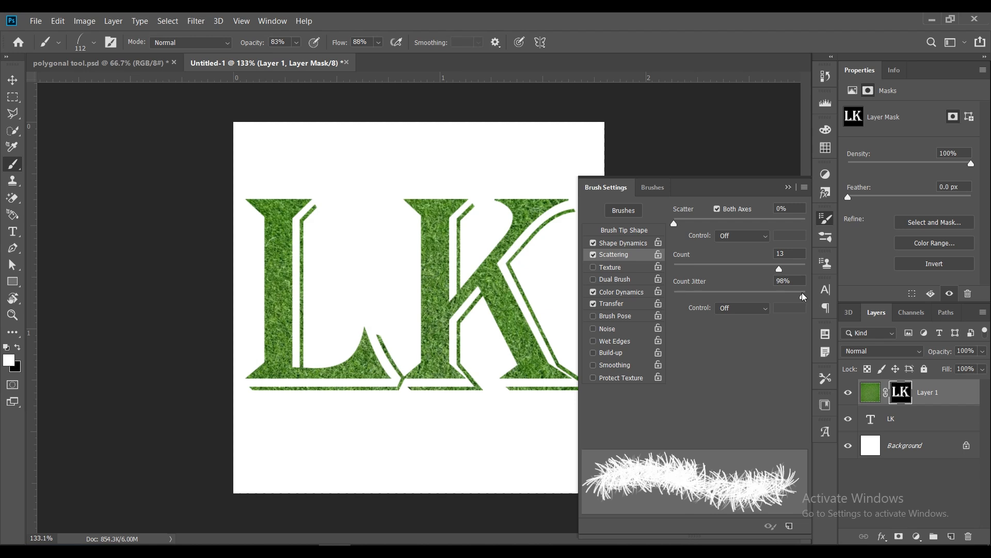
left_click(803, 296)
left_click_drag(803, 296, 673, 296)
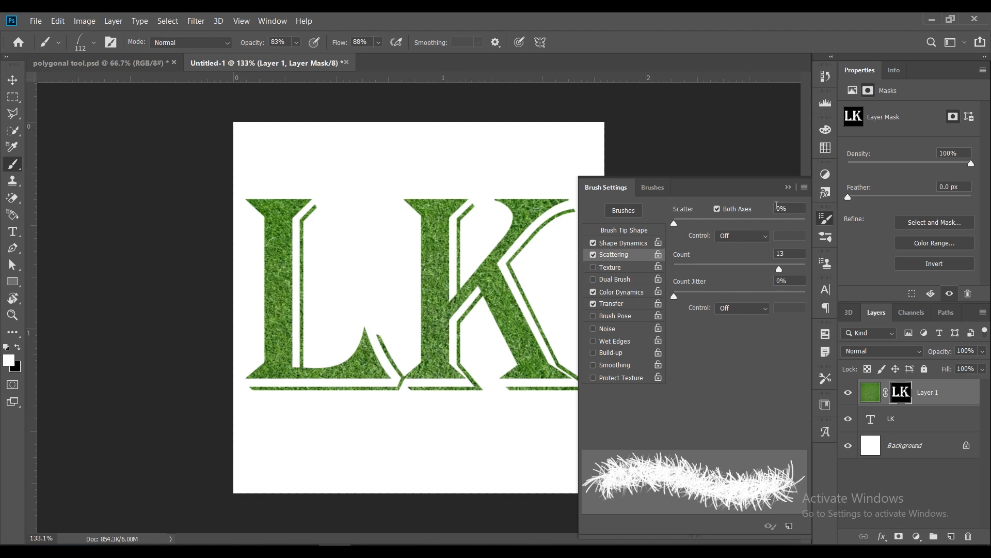
left_click(789, 189)
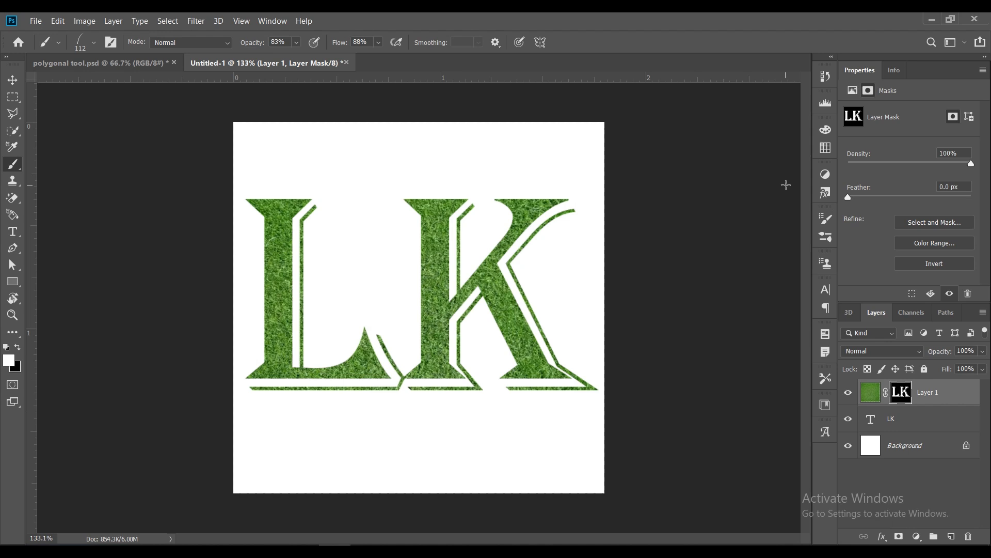
- Set the Dune Grass brush size to 28 px
left_click(94, 42)
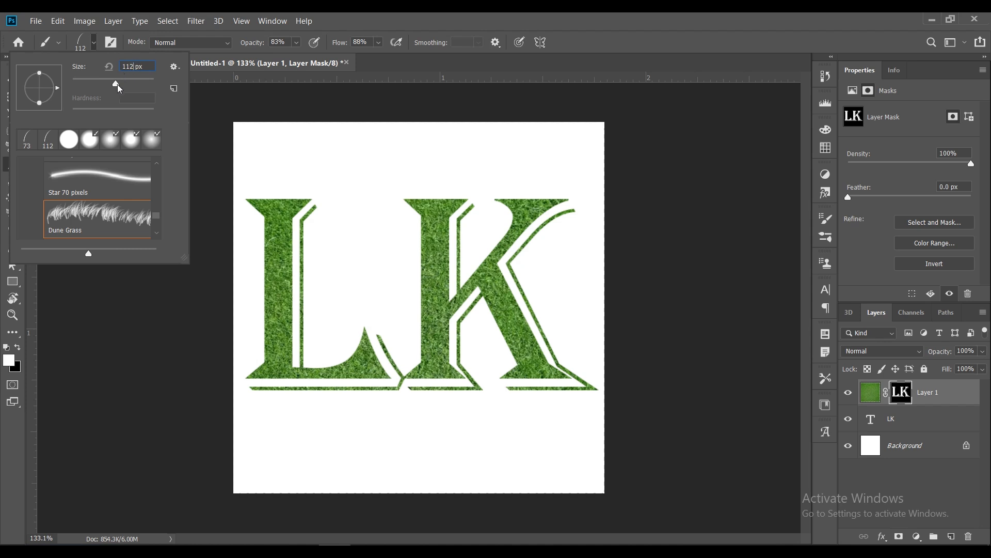
left_click_drag(117, 86, 104, 83)
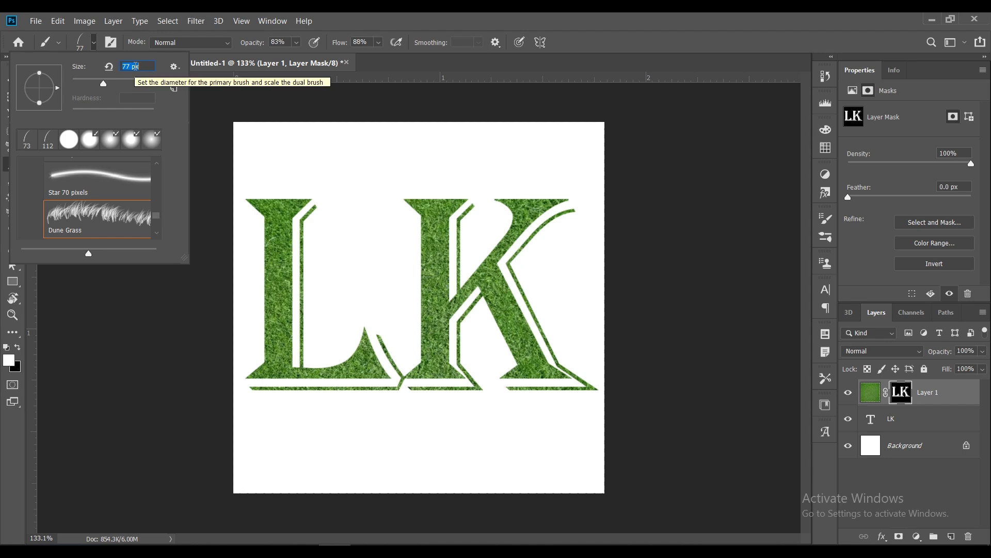
type("28")
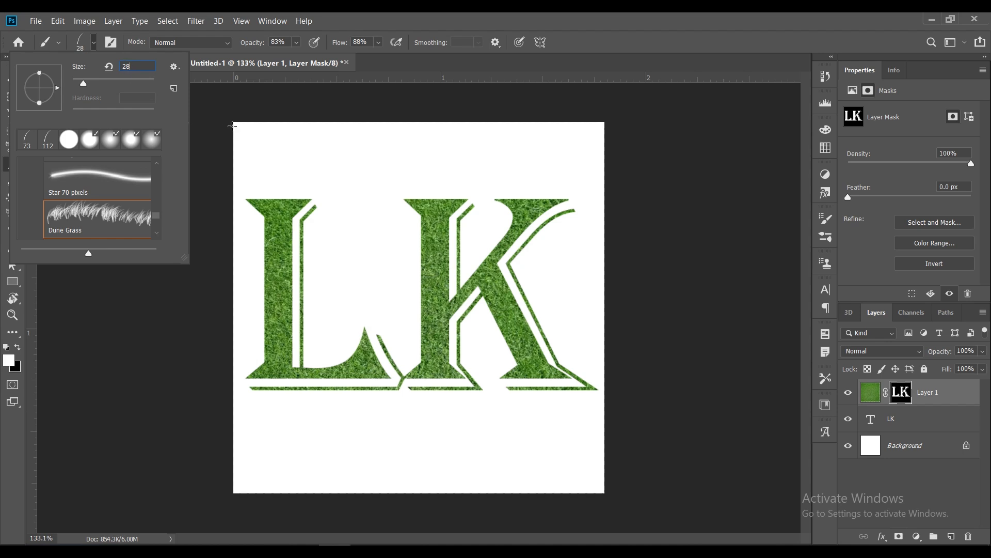
left_click(223, 120)
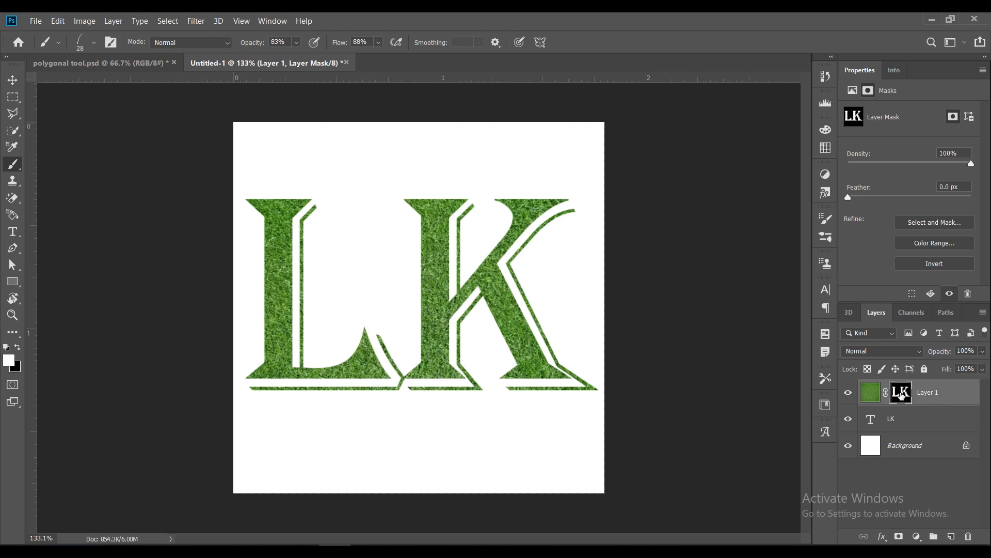
- Load the grass layer's mask as a selection and convert it into a work path
left_click(901, 394, "ctrl")
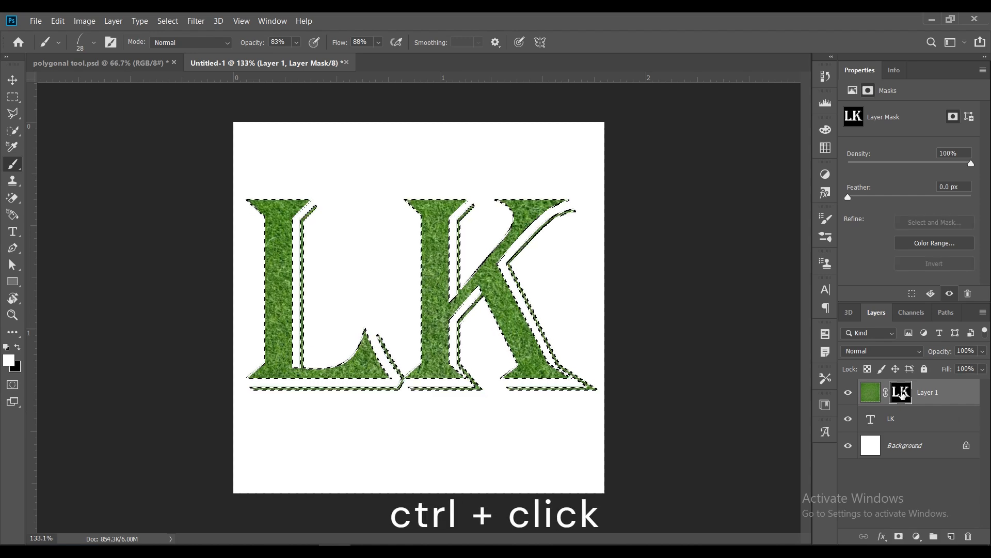
left_click(272, 21)
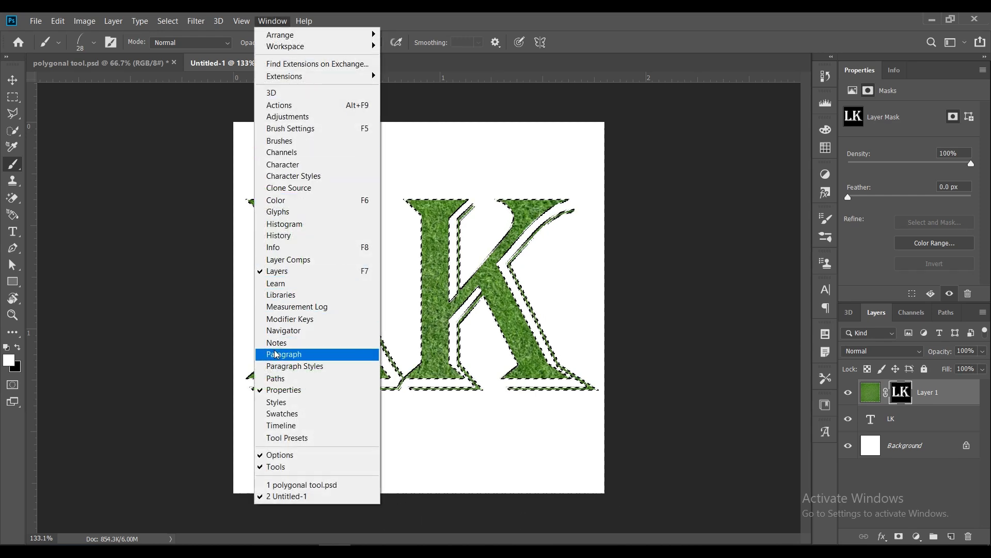
left_click(297, 381)
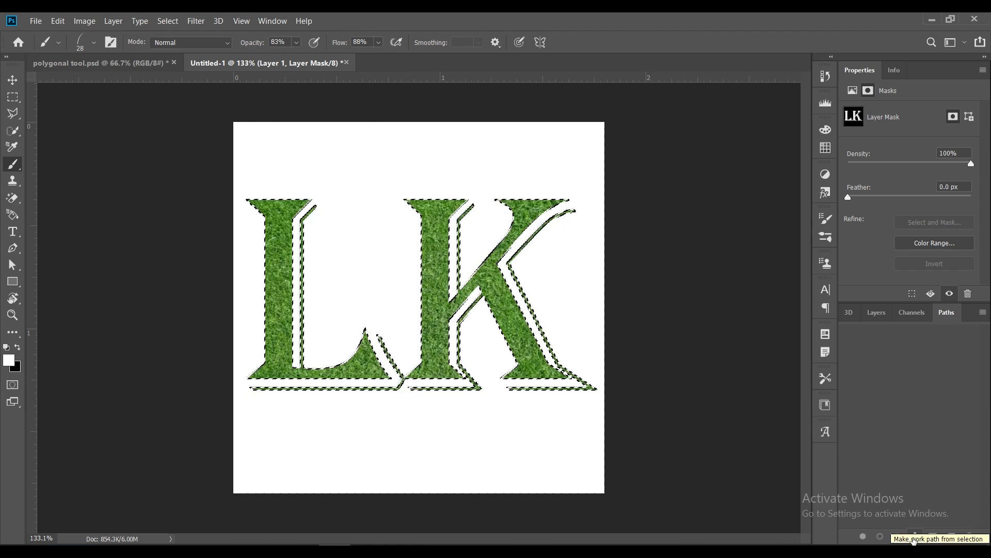
left_click(914, 537)
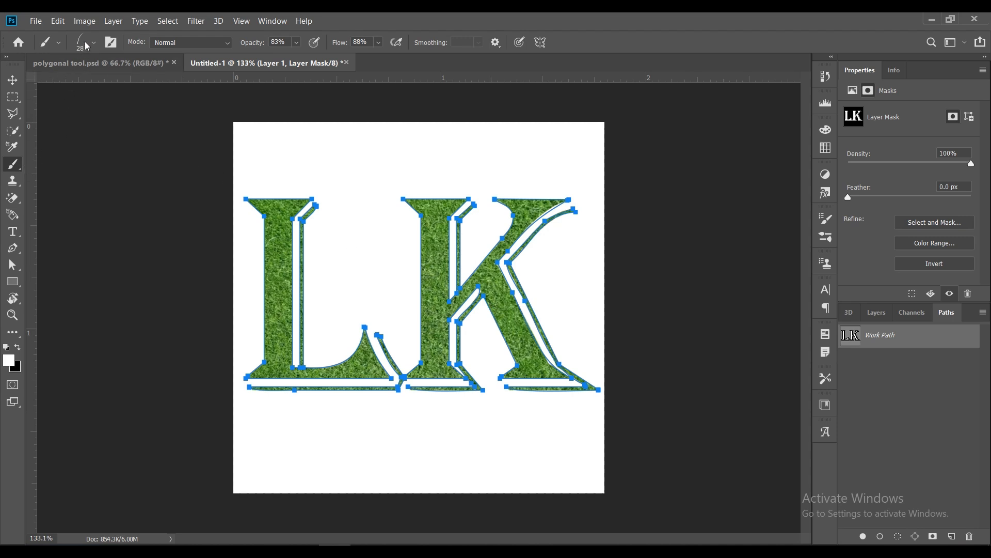
- Stroke the LK work path on the layer mask with the grass brush and delete the path
key("Return")
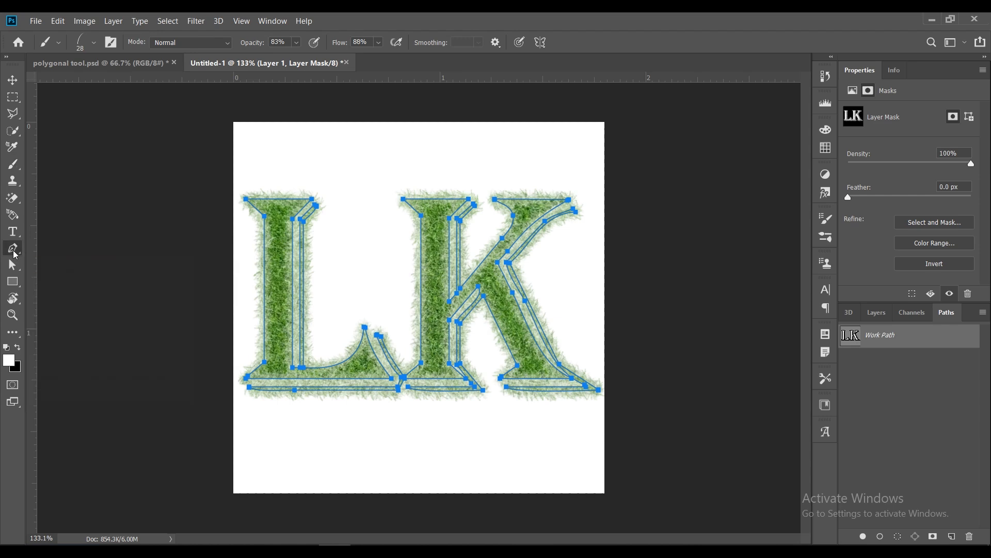
left_click(14, 253)
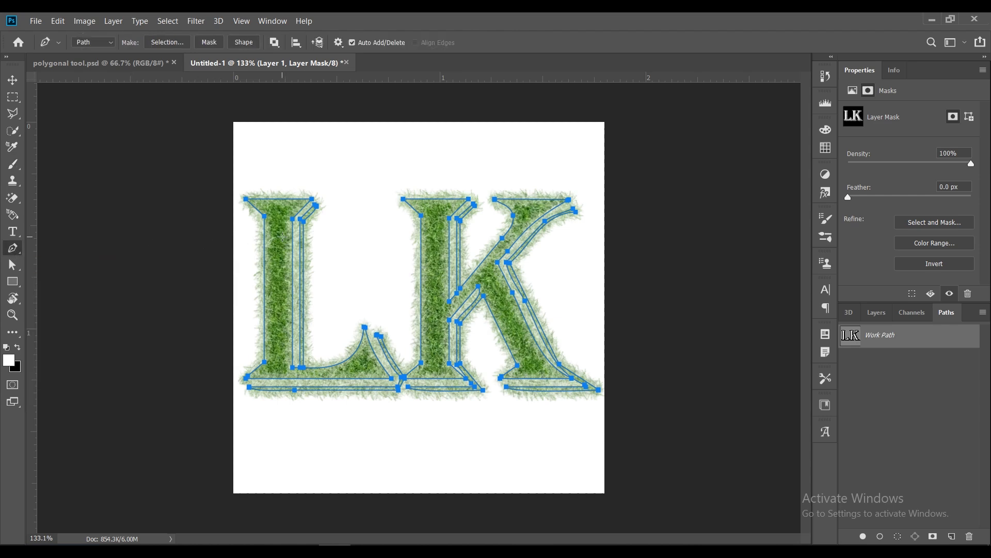
right_click(282, 236)
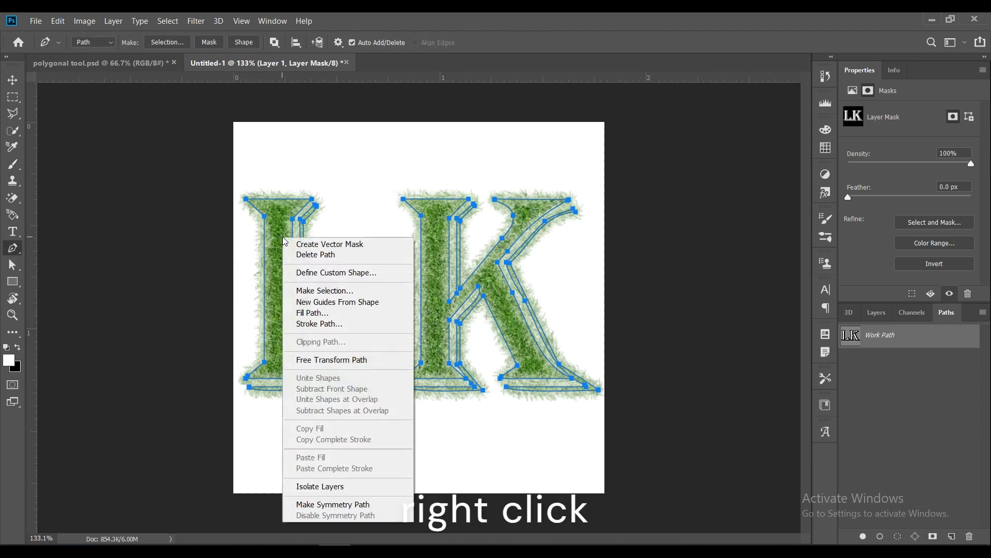
left_click(308, 256)
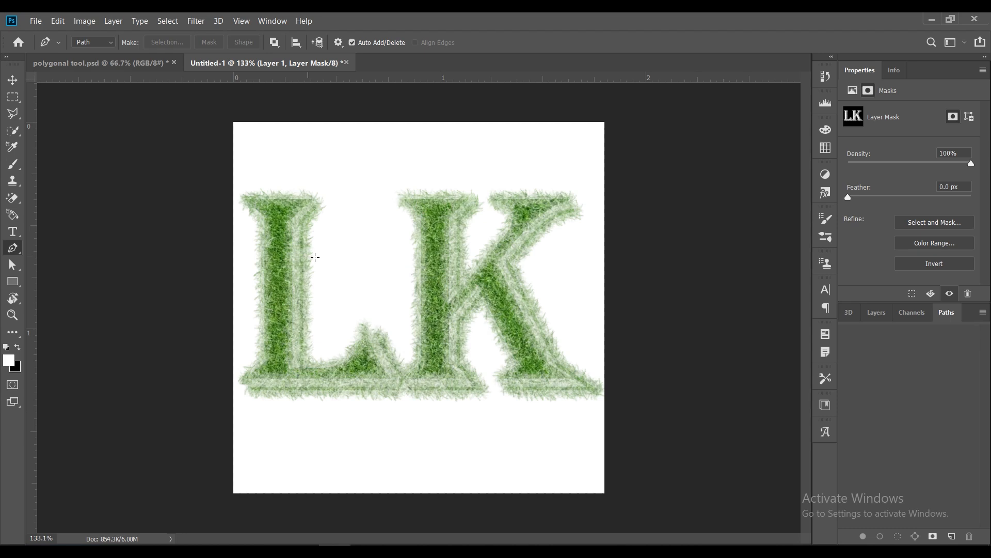
- Save a copy of the document as a PNG named "LK ONE" in the Photoshop folder, accepting the PNG format options
left_click(36, 20)
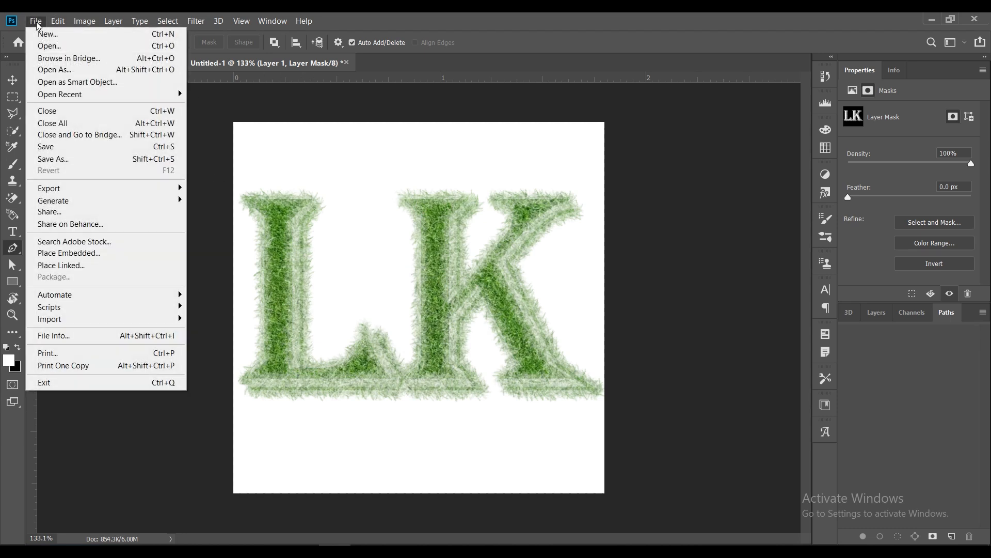
left_click(85, 160)
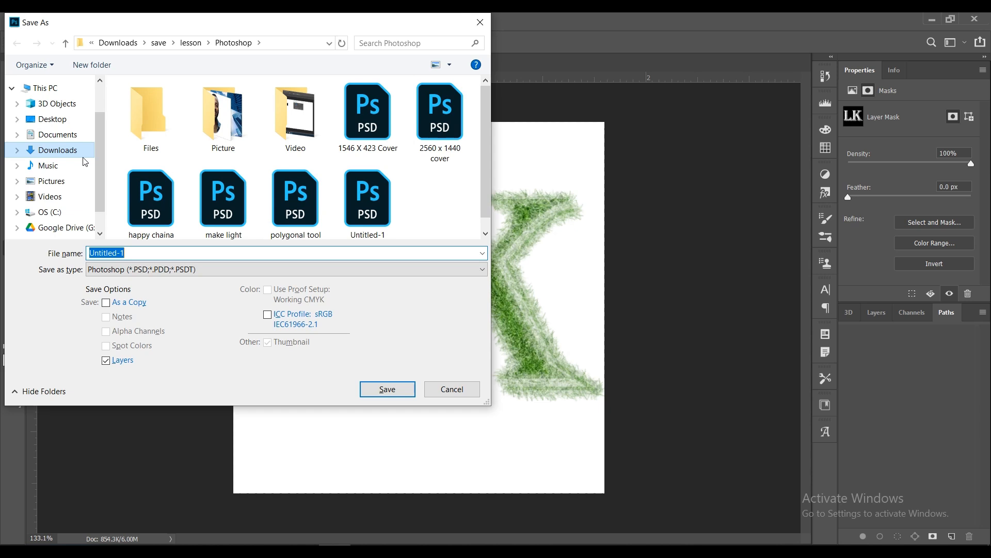
left_click(274, 270)
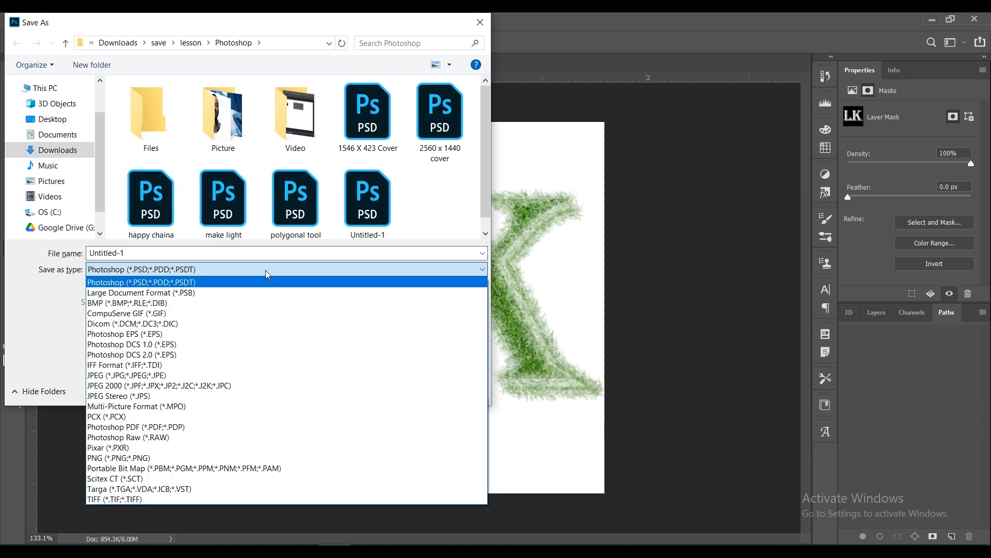
left_click(209, 458)
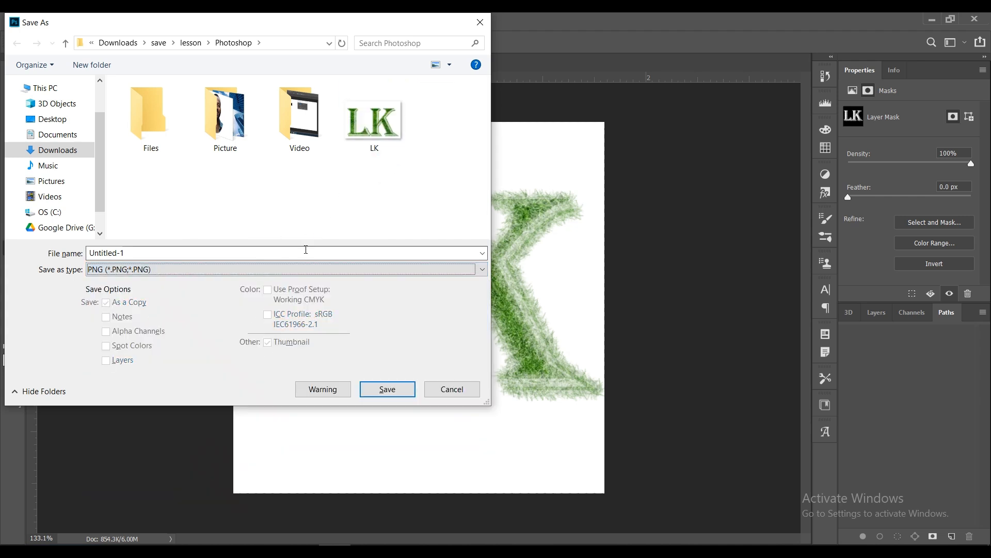
left_click(240, 252)
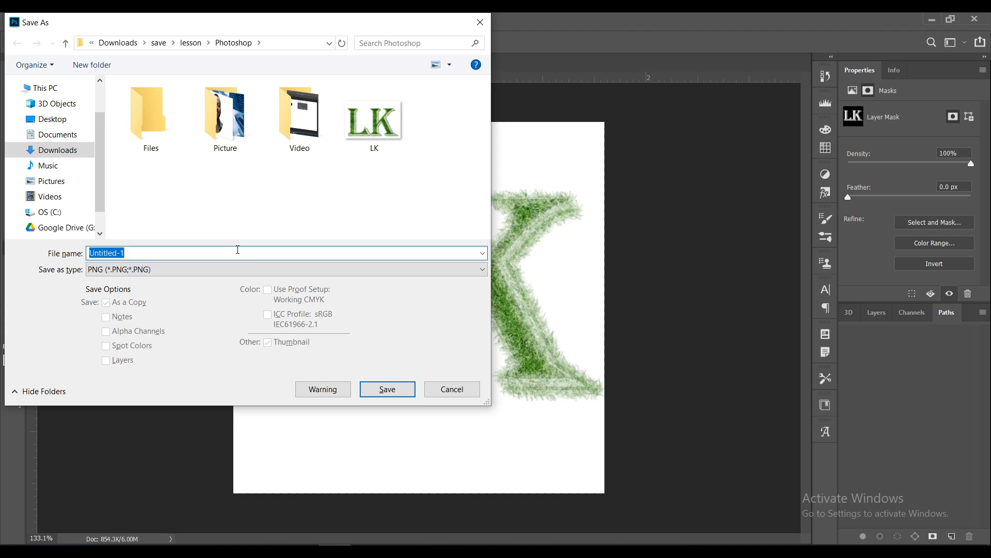
type("L")
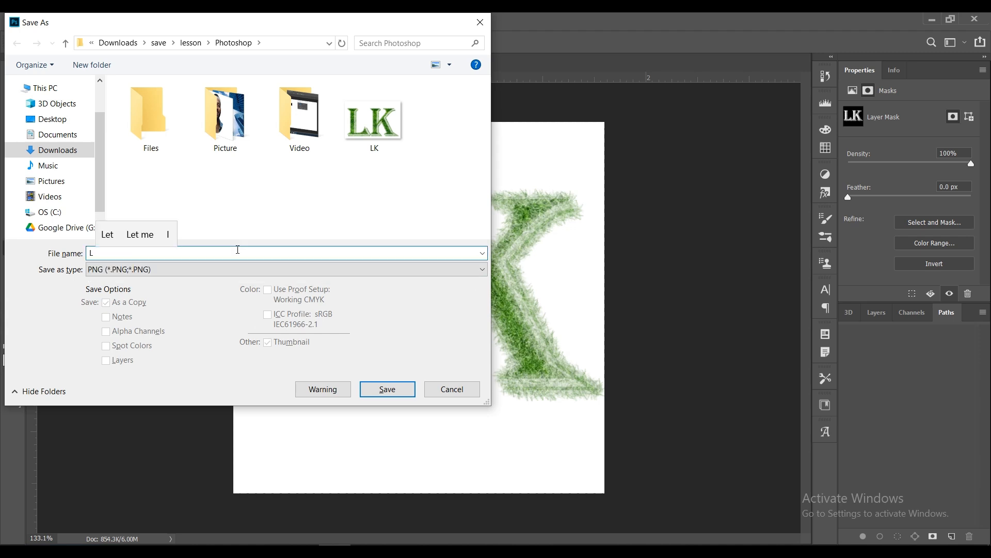
type("K ONE")
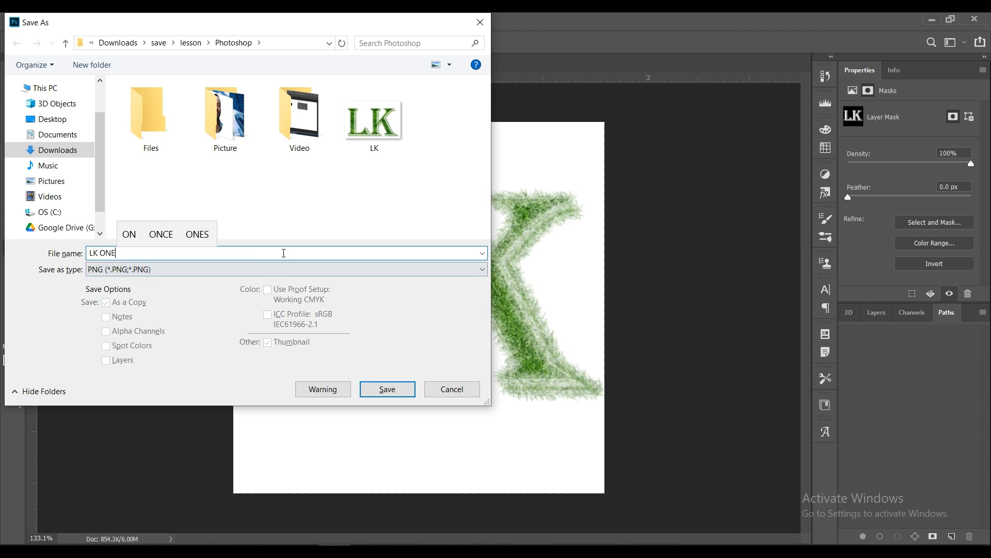
left_click(382, 390)
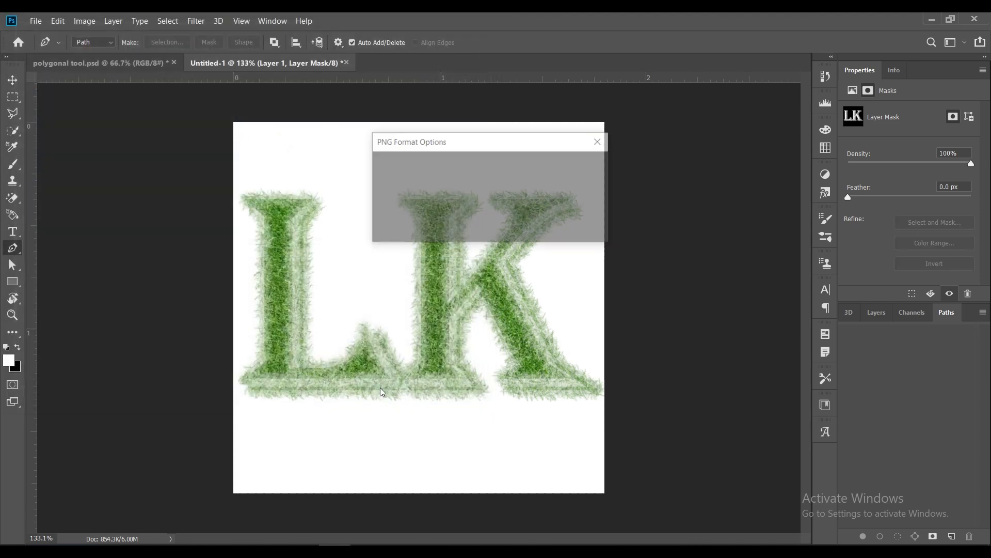
left_click(559, 172)
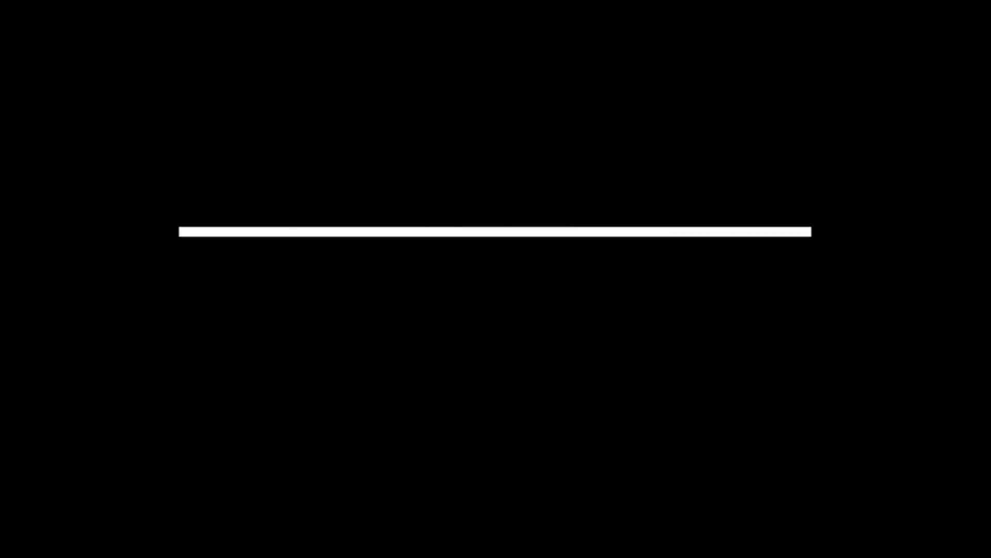